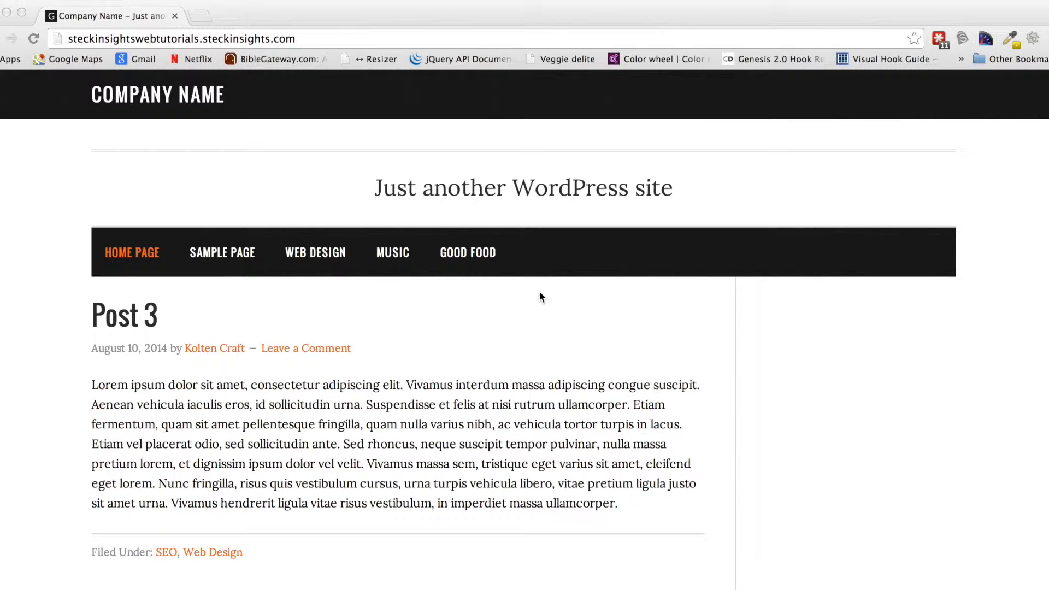
- Open the site's wp-admin address and log in to the WordPress dashboard with the prefilled credentials
left_click(386, 101)
left_click(303, 43)
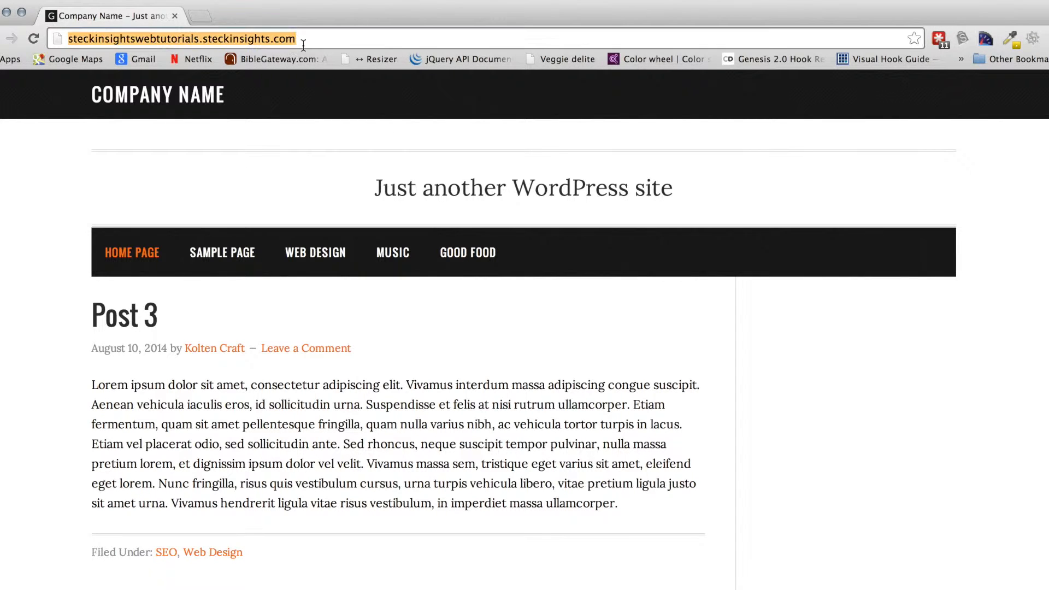
key("Right")
type("/wp")
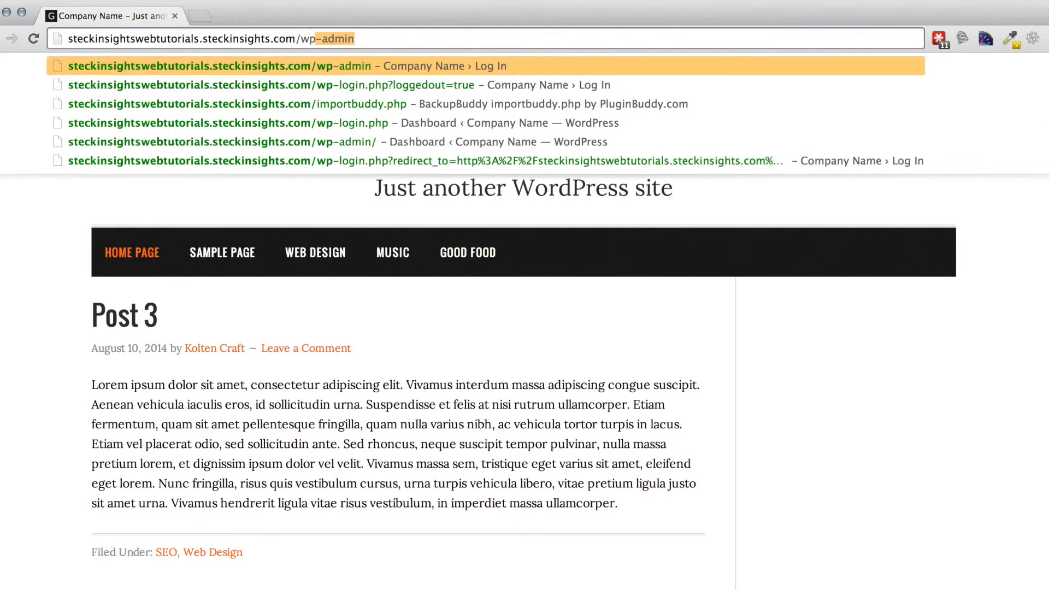
key("Return")
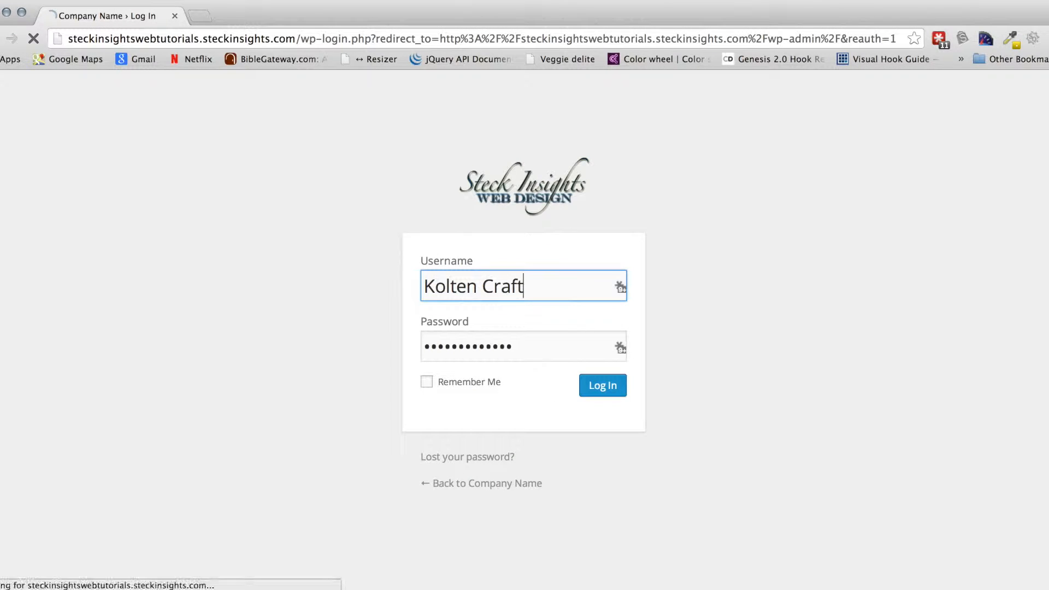
left_click(616, 388)
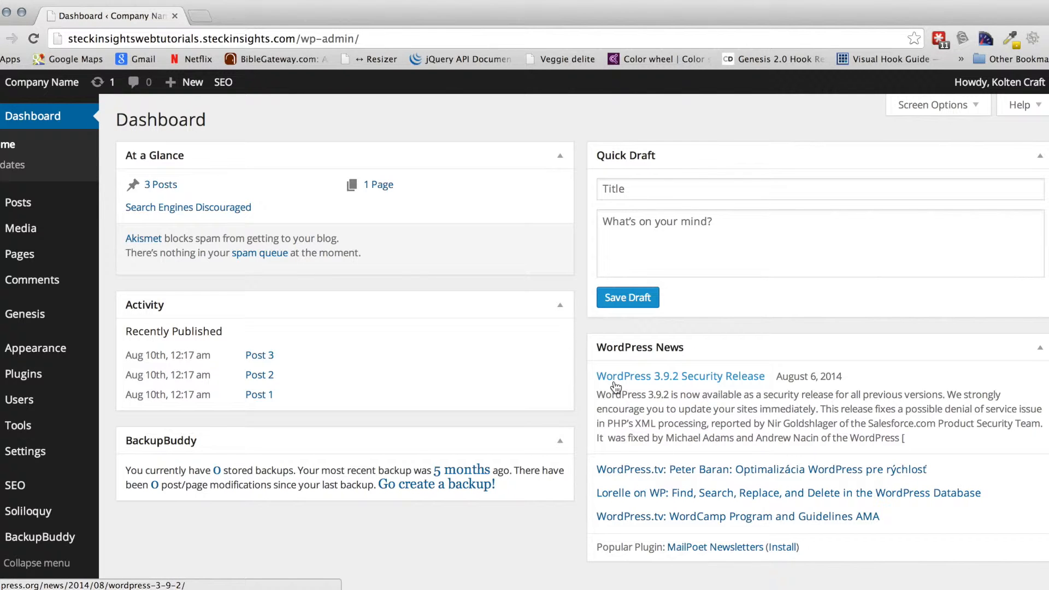
- Open the Appearance Widgets page and dismiss the Live Widget Previews notice
scroll(569, 383, "down", 1)
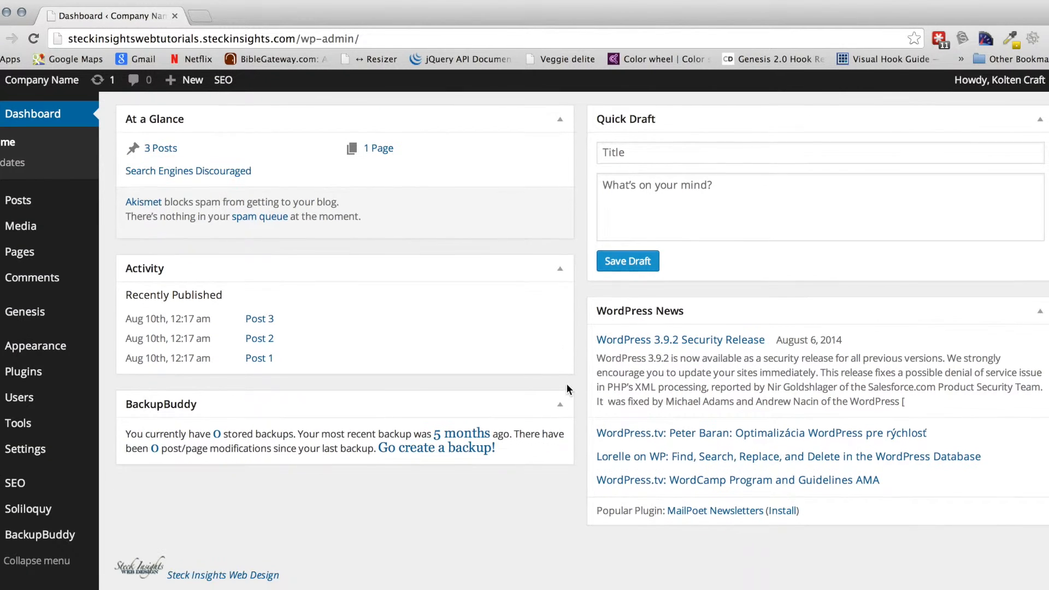
mouse_move(54, 353)
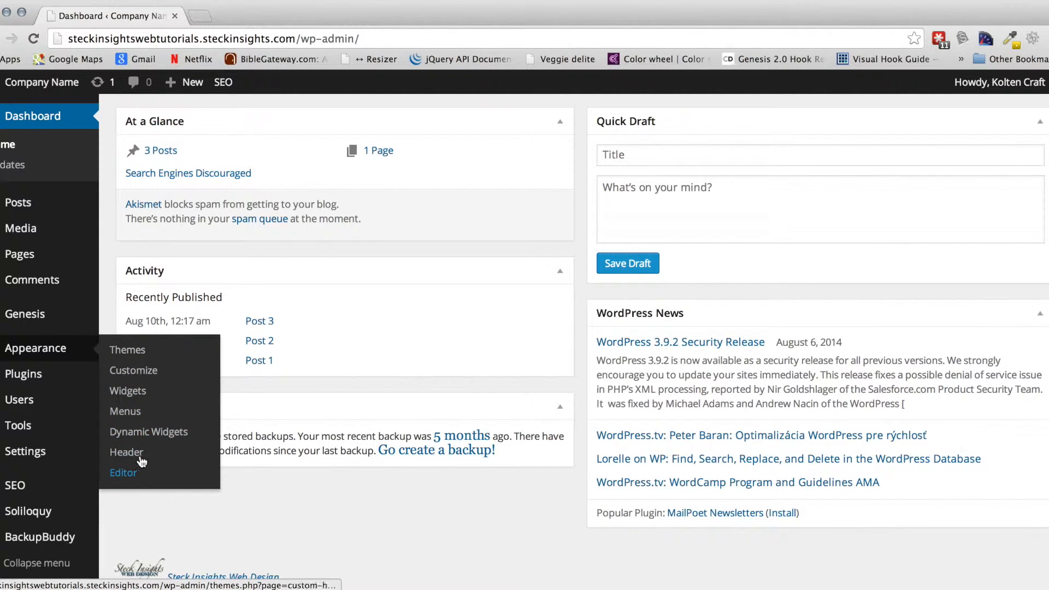
left_click(128, 394)
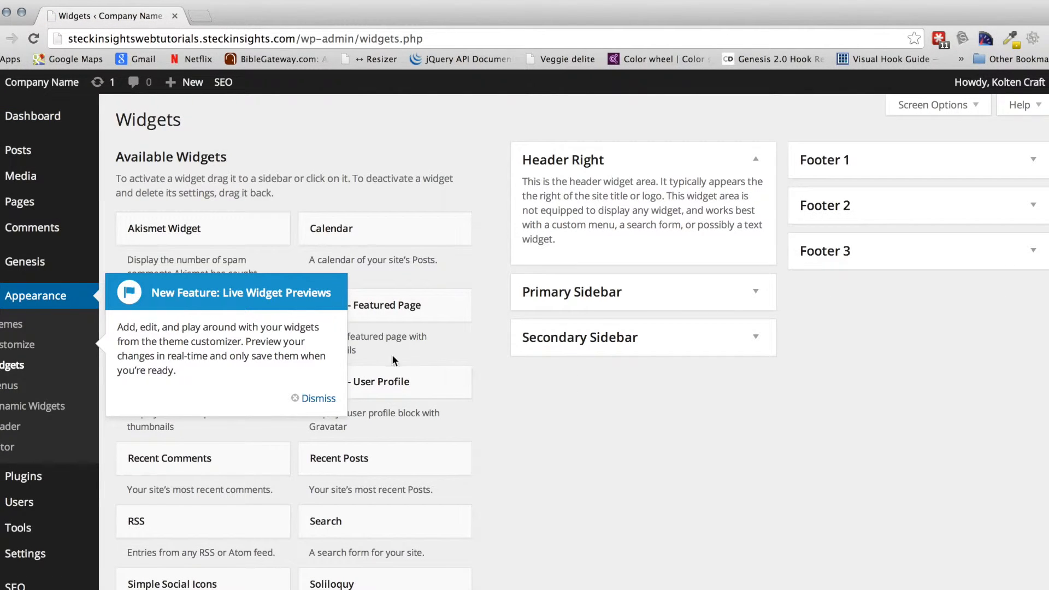
left_click(318, 399)
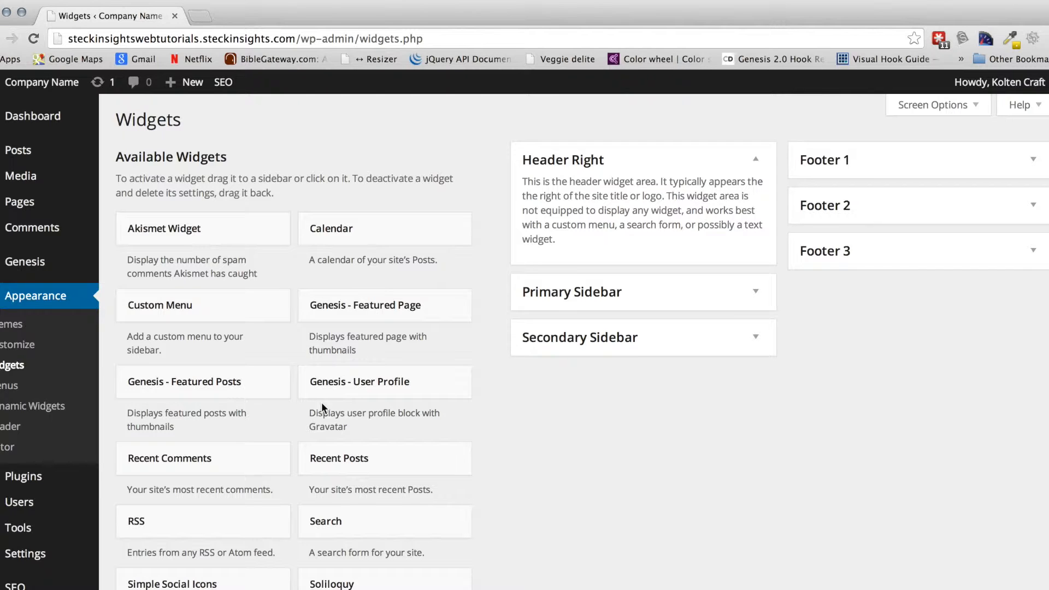
- Examine the available widgets, the inactive widgets and the Header Right widget area
scroll(356, 398, "down", 5)
scroll(358, 398, "down", 2)
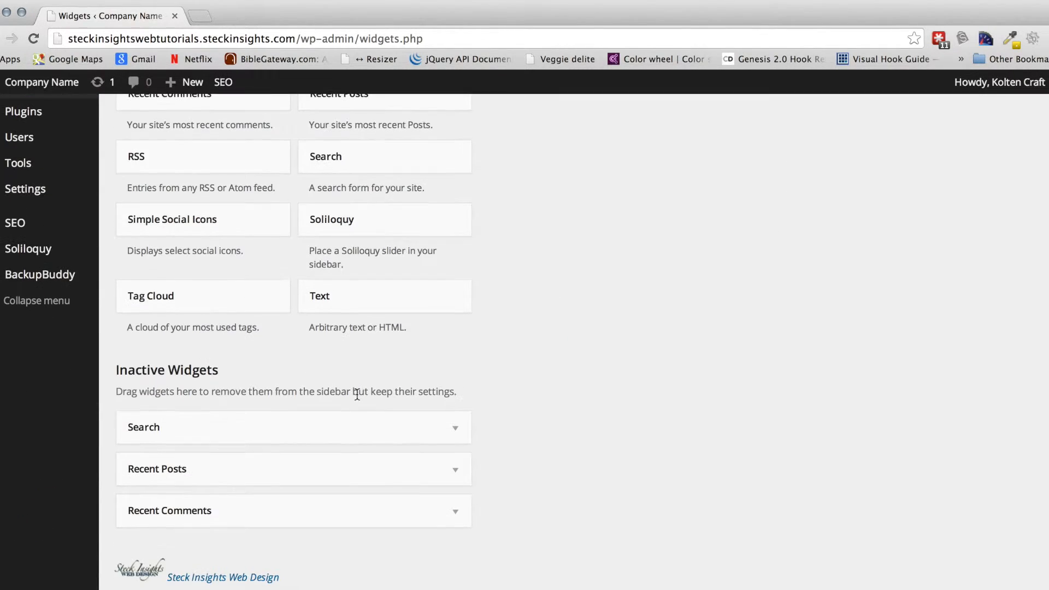
scroll(356, 393, "up", 5)
scroll(358, 398, "up", 2)
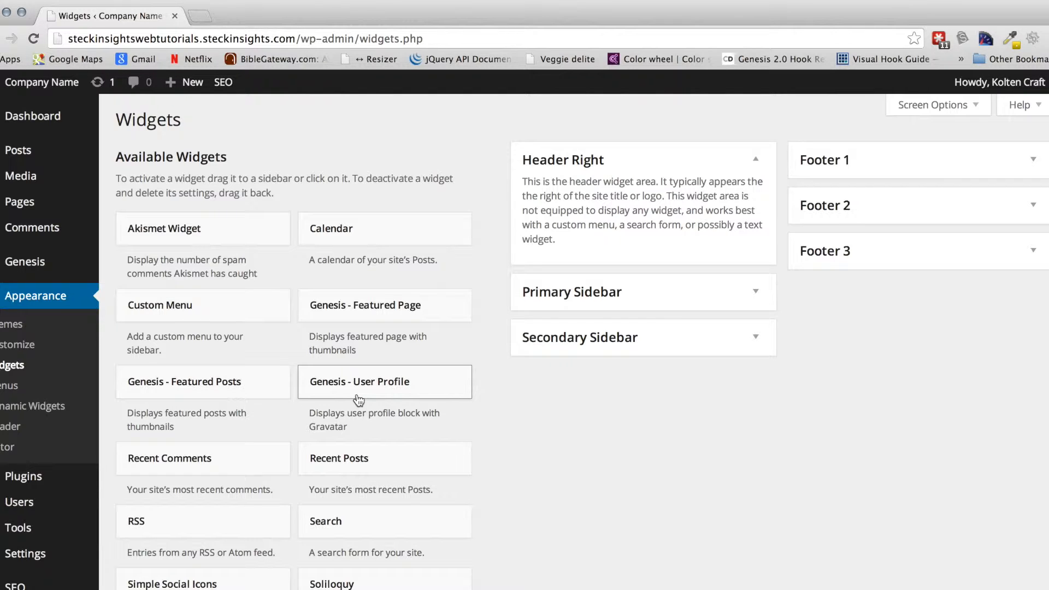
left_click_drag(230, 130, 117, 124)
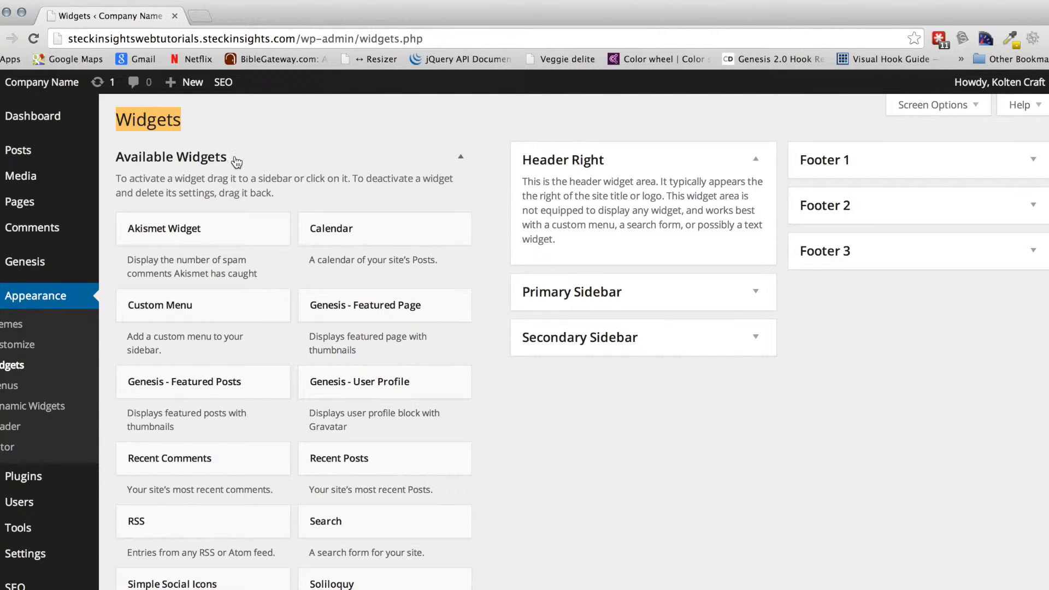
left_click(211, 157)
left_click(191, 160)
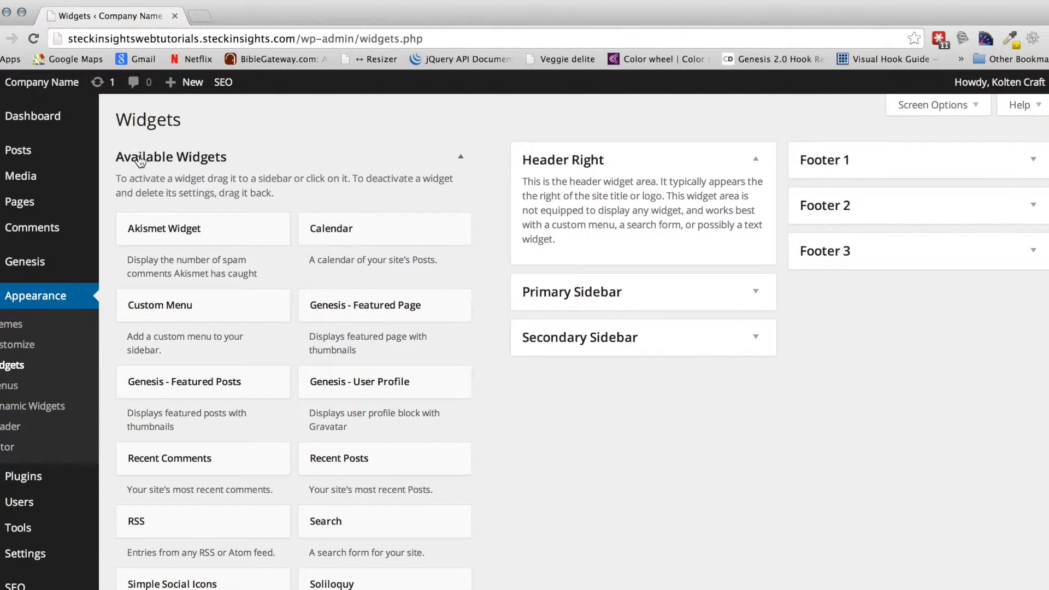
left_click_drag(118, 157, 233, 161)
left_click(234, 162)
left_click(755, 160)
left_click(756, 160)
- Add the Search widget to the Header Right area and collapse its settings
left_click(363, 523)
left_click_drag(363, 523, 583, 261)
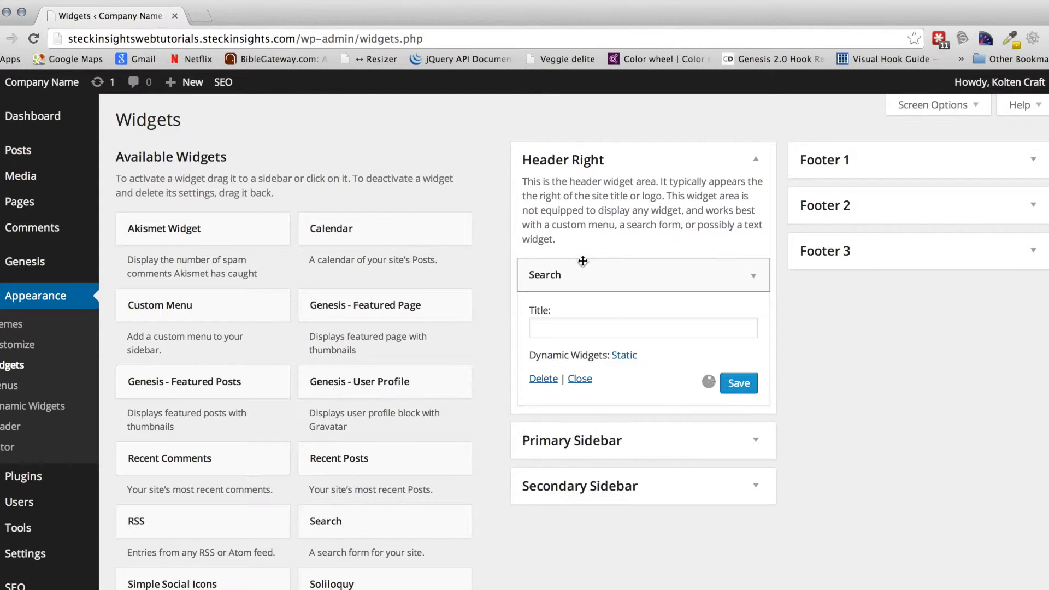
left_click(551, 329)
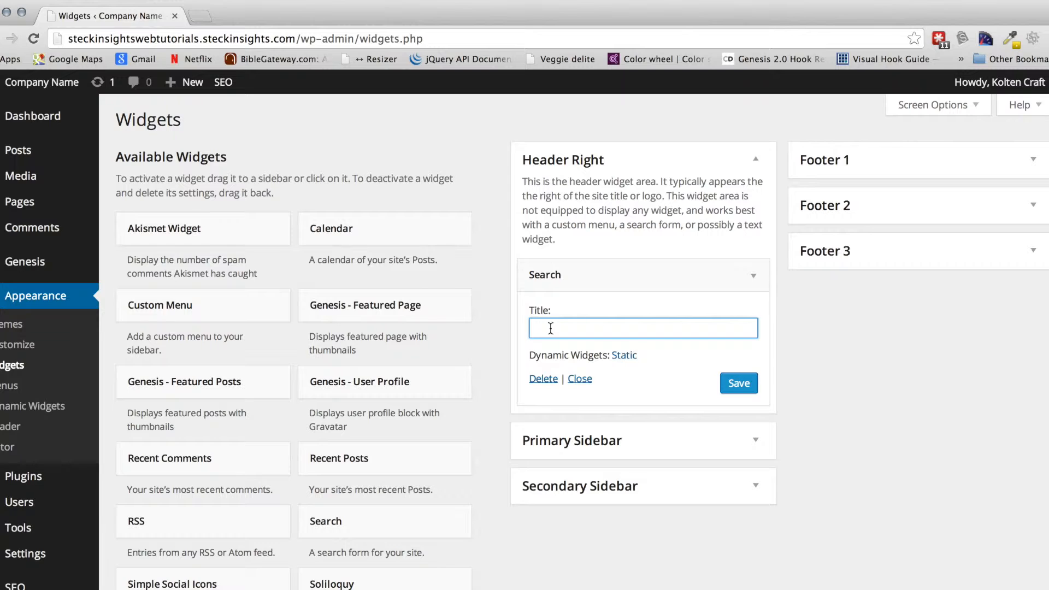
left_click(754, 275)
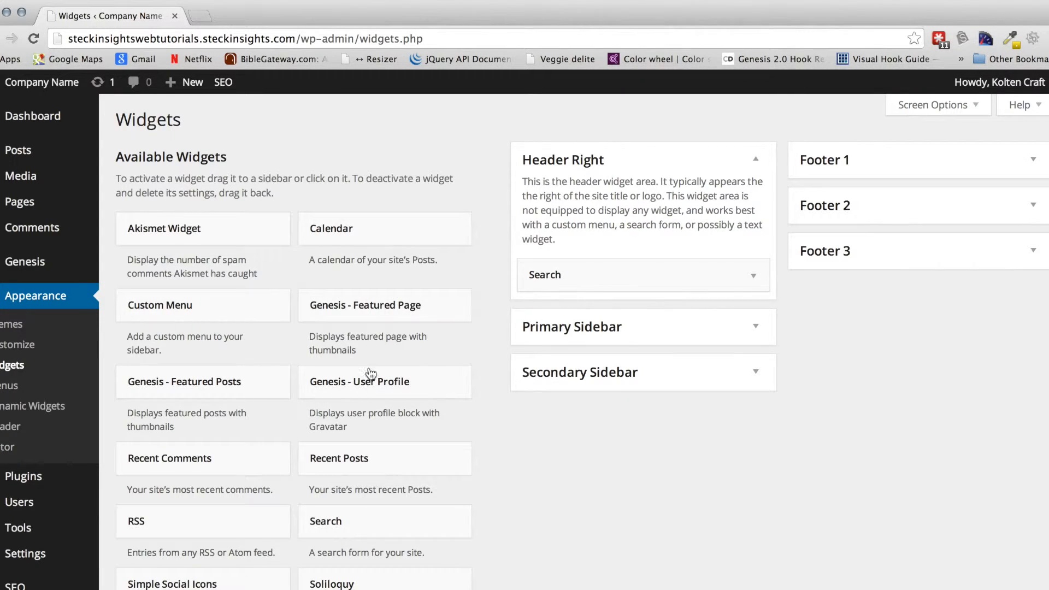
- Add the Recent Posts widget to Header Right and arrange the Search widget above it
left_click_drag(367, 469, 599, 464)
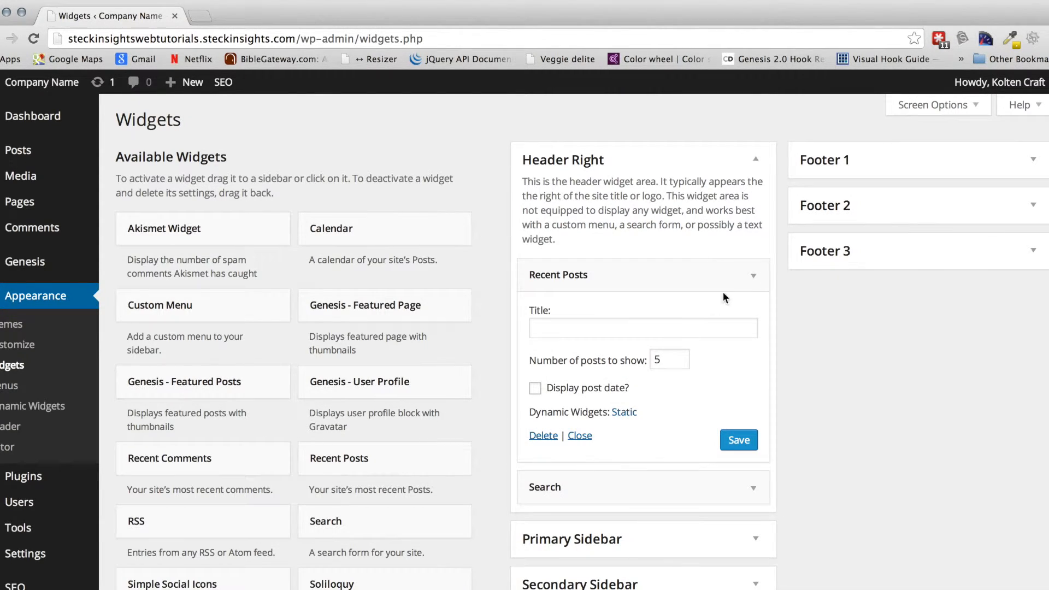
left_click(755, 276)
left_click_drag(711, 302, 710, 263)
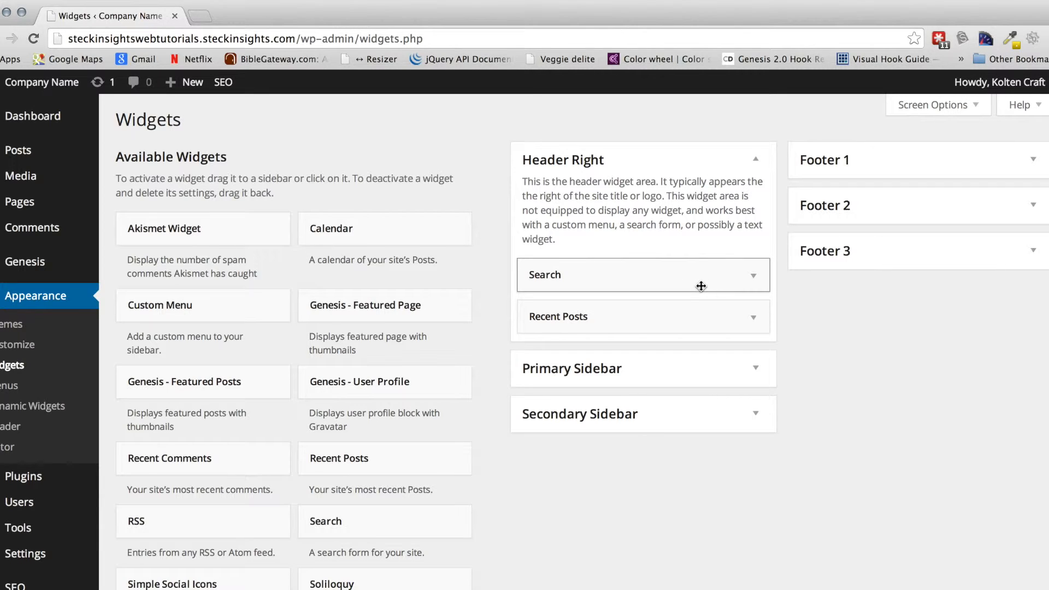
- Set the Search widget's title to "Search Site", save it and collapse its settings
left_click(754, 277)
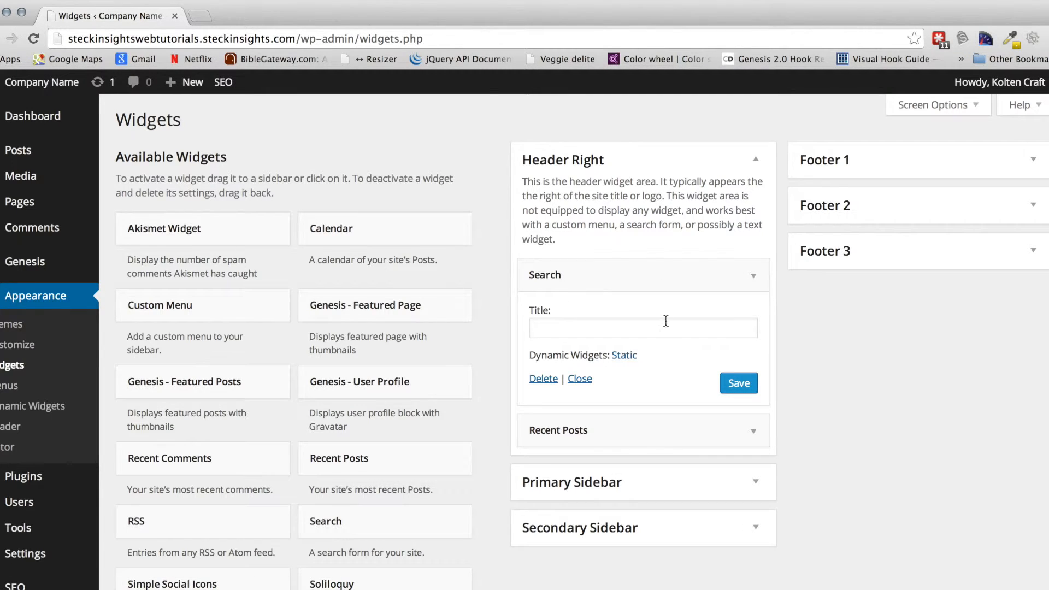
left_click(565, 331)
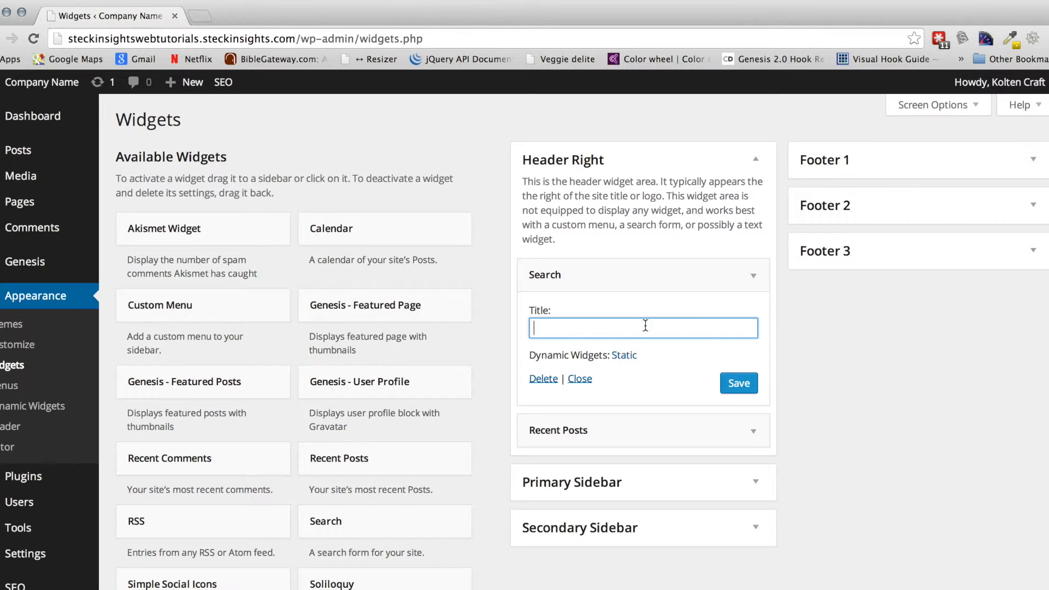
type("Search Site")
left_click(738, 384)
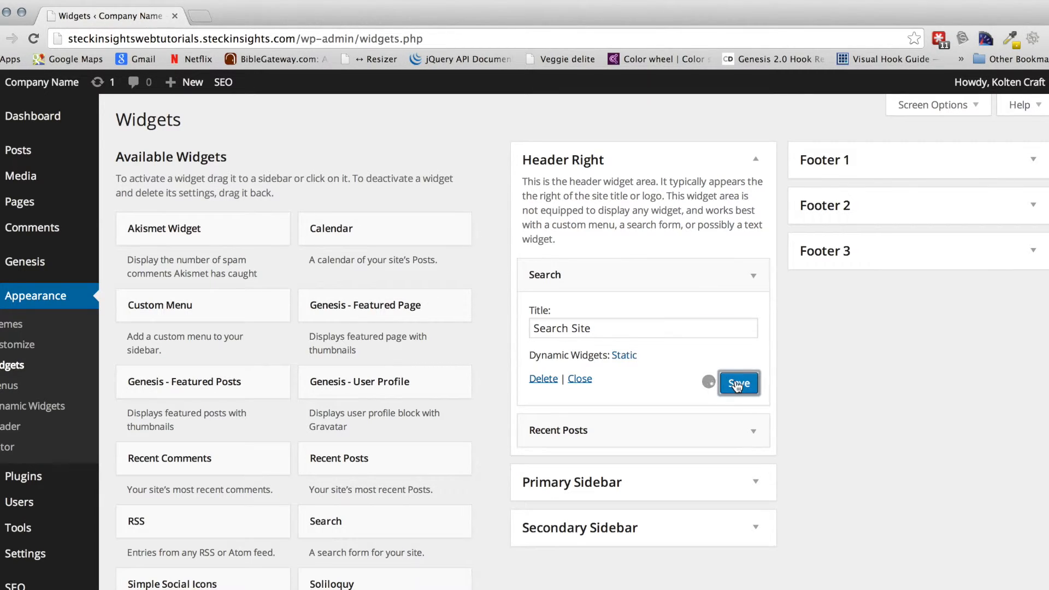
left_click(755, 280)
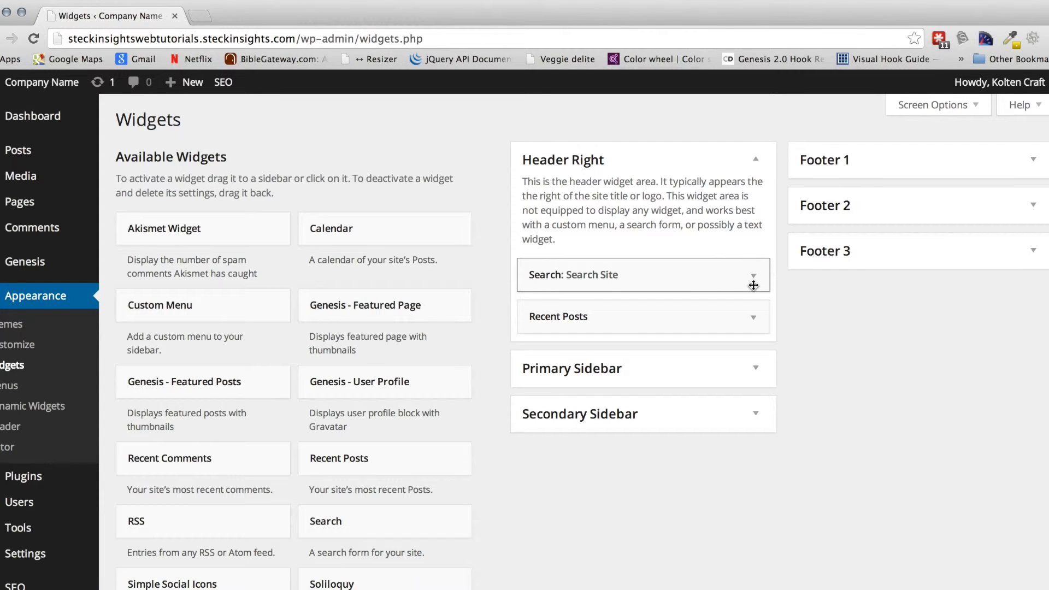
- Move the Recent Posts widget from Header Right to Inactive Widgets
scroll(752, 287, "down", 3)
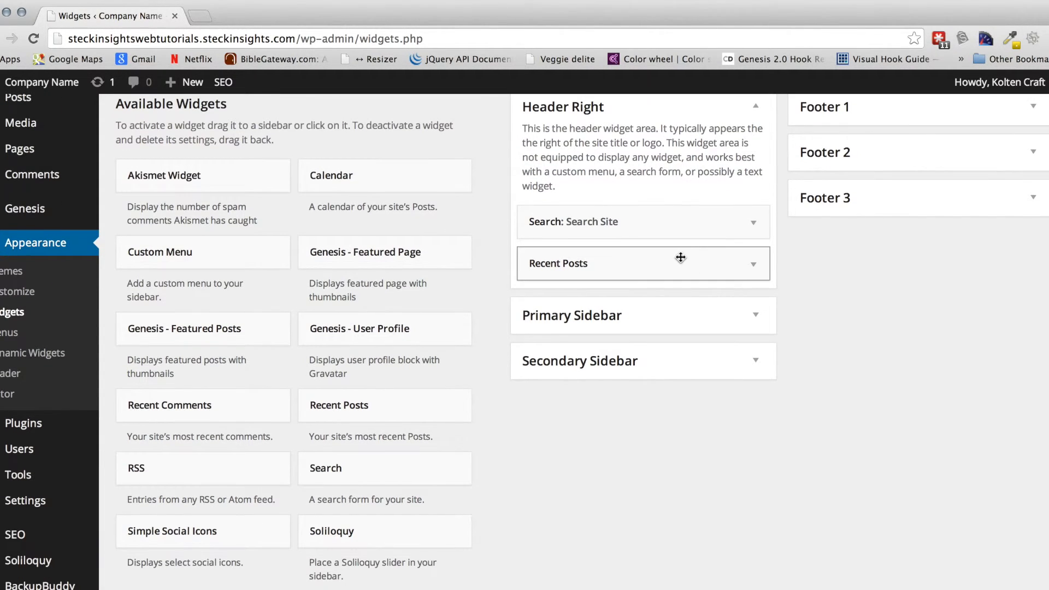
left_click_drag(689, 260, 291, 453)
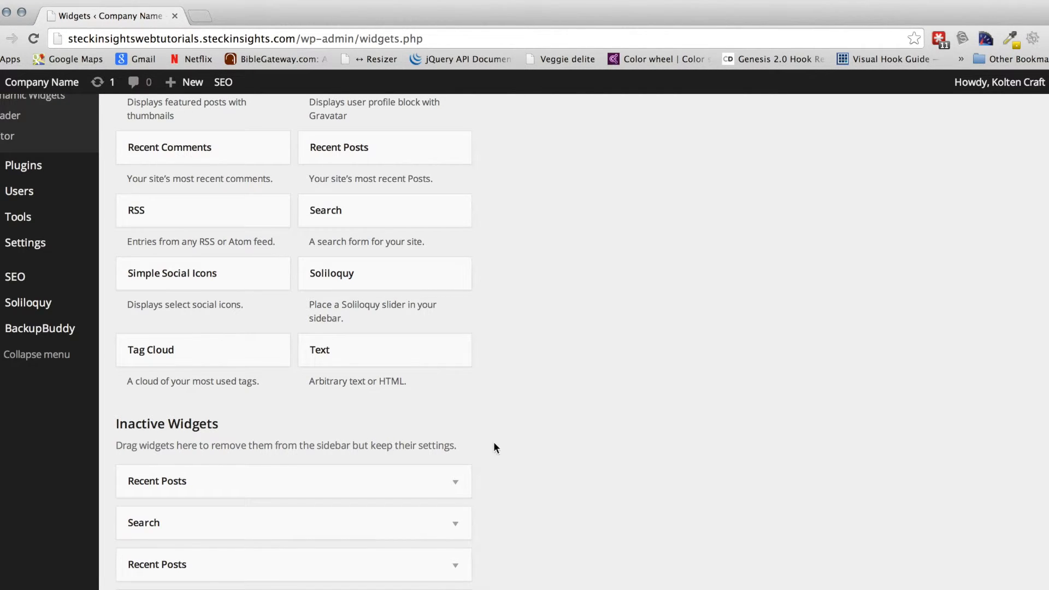
- Return the Recent Posts widget to Header Right, then remove it by moving it back to the available widgets
left_click_drag(312, 481, 600, 334)
left_click_drag(700, 321, 265, 310)
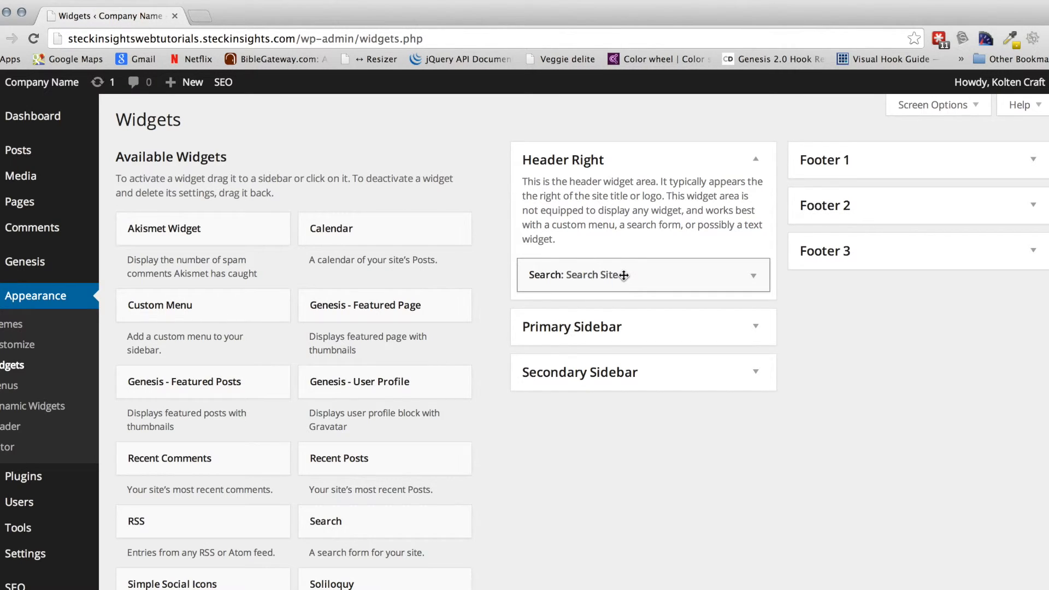
- View the site's front page and check the search box in its header
left_click(71, 85)
left_click(708, 140)
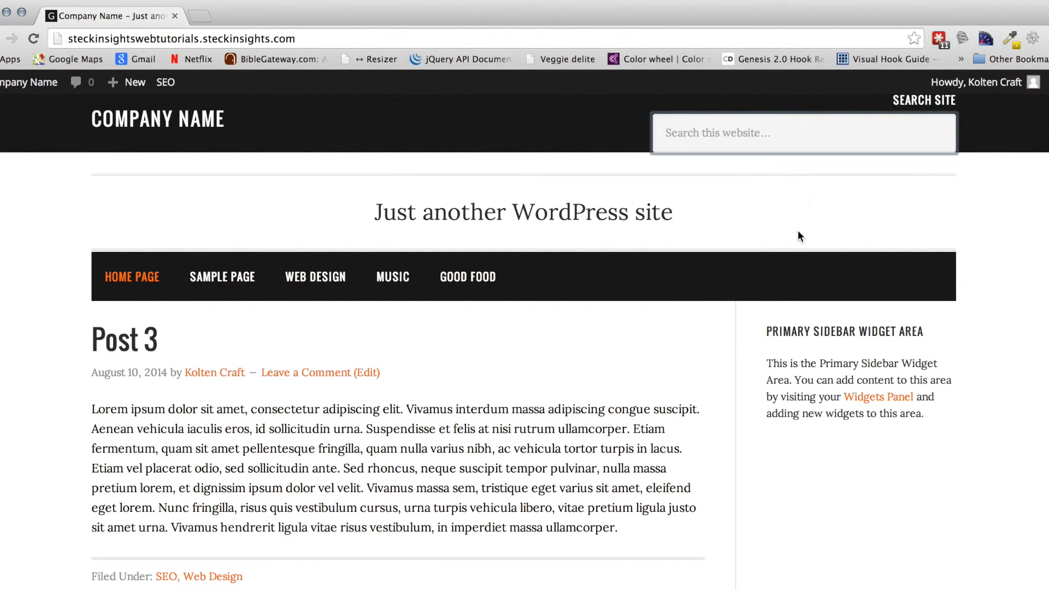